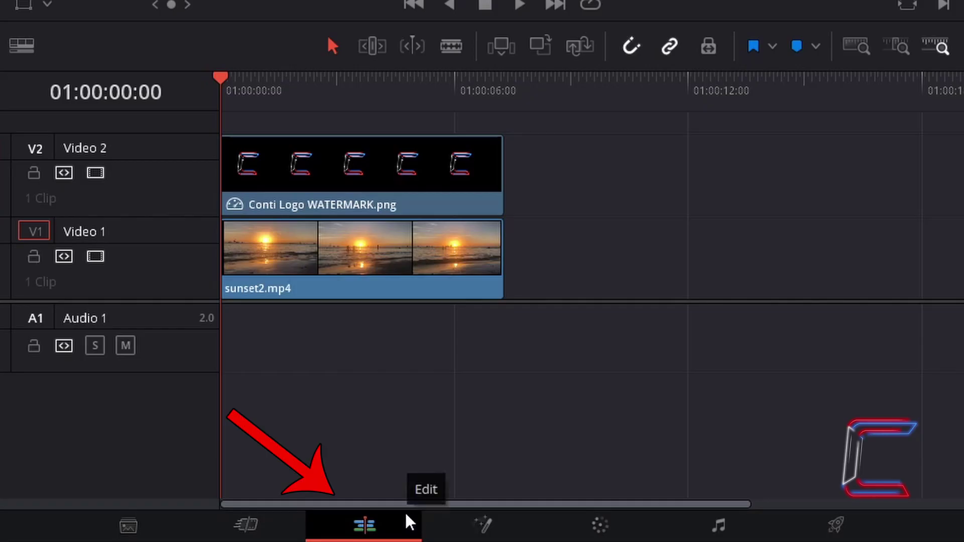
Select sunset2.mp4, visit the Fusion page, then slide the watermark later along V2.
left_click(426, 251)
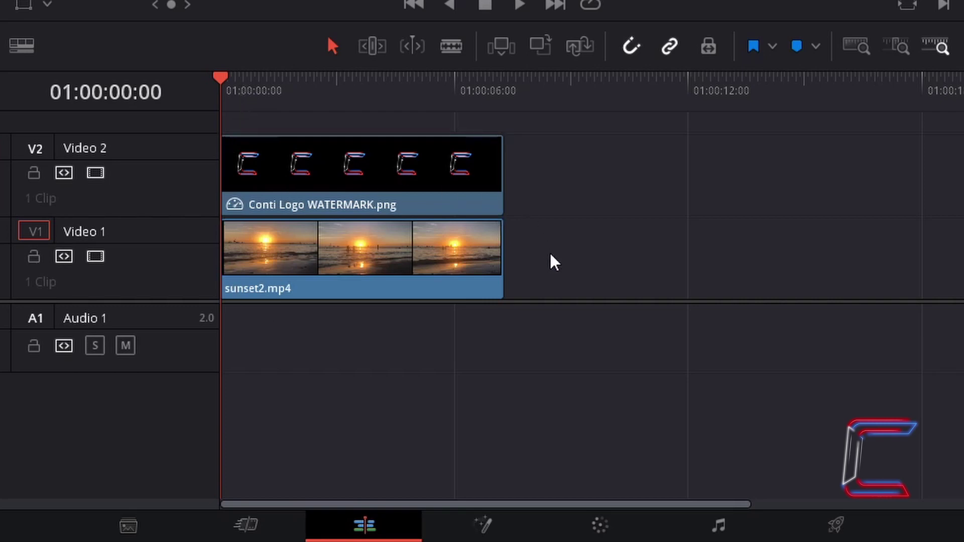
left_click(499, 520)
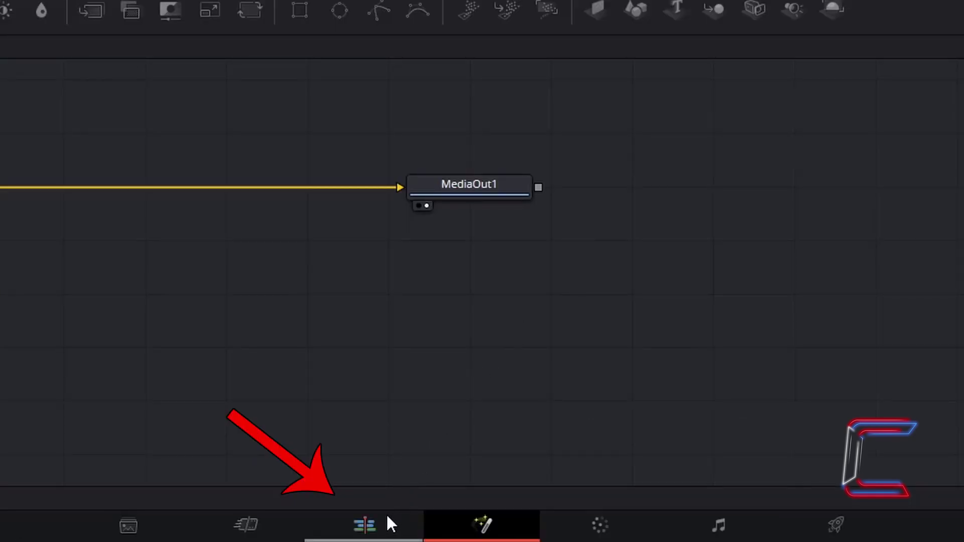
left_click(387, 517)
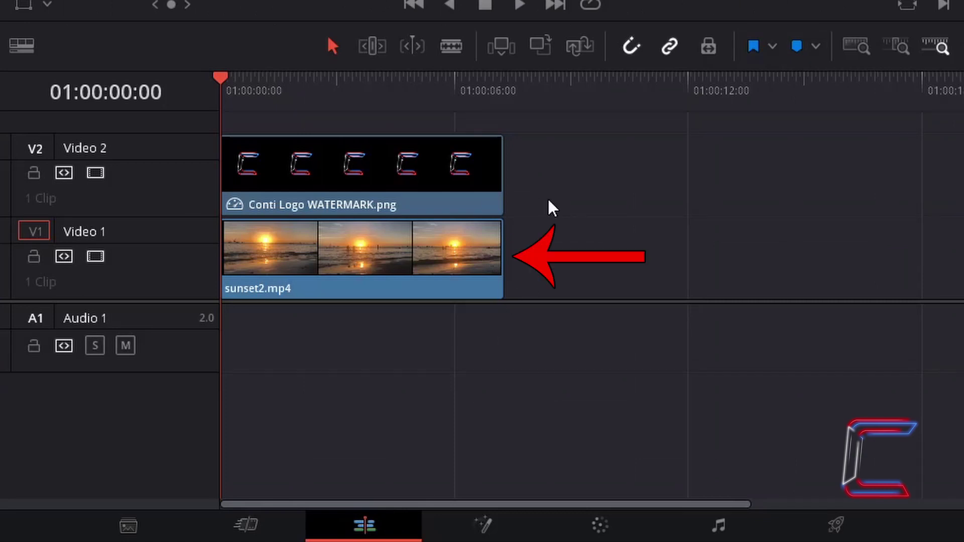
mouse_move(362, 171)
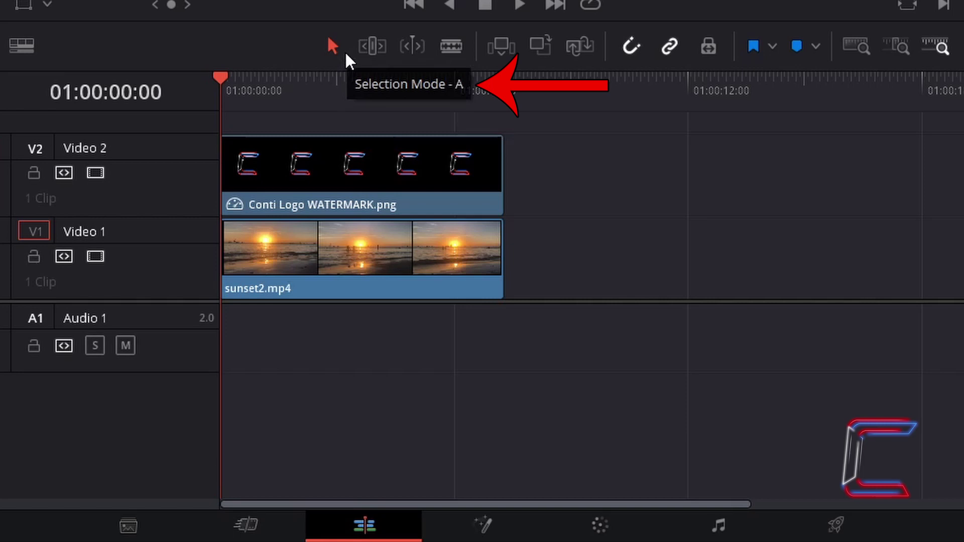
mouse_move(392, 180)
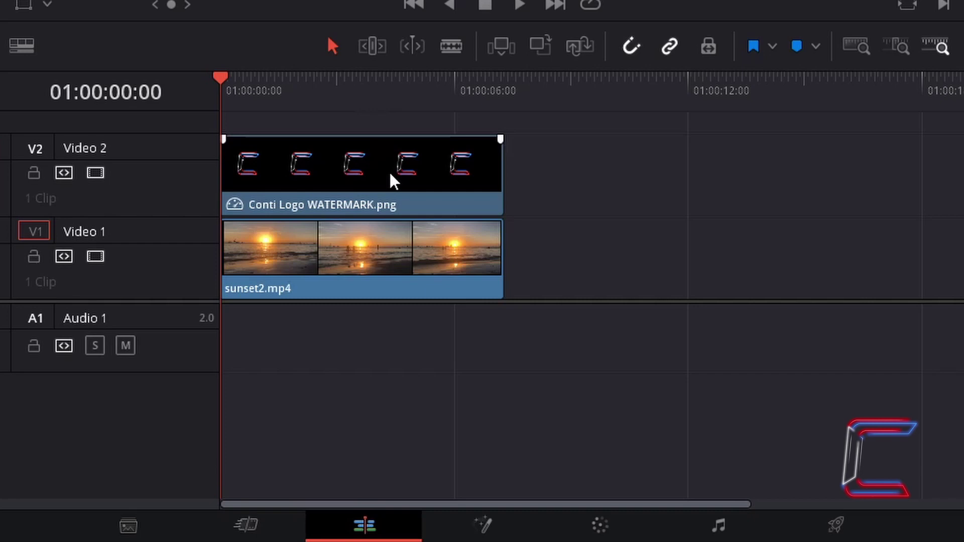
left_click_drag(389, 171, 523, 189)
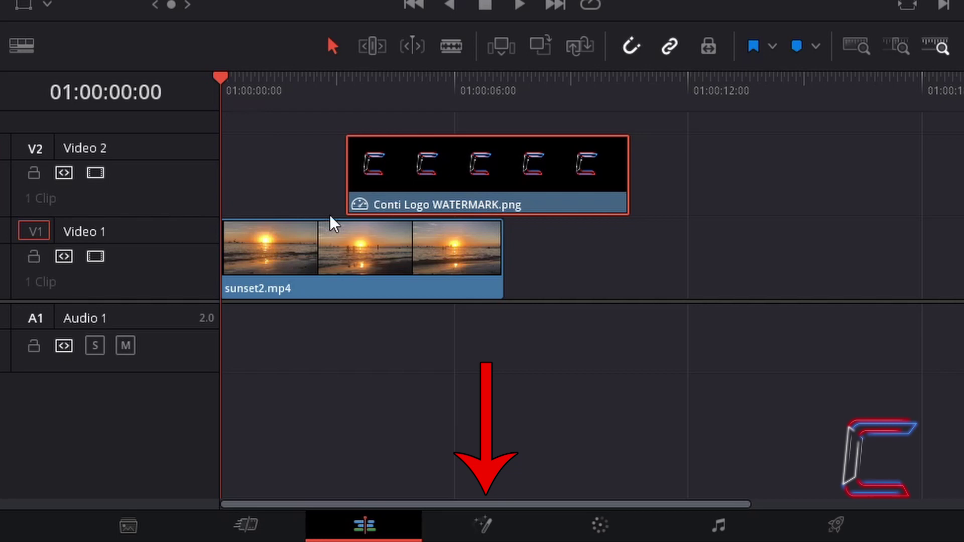
left_click(517, 526)
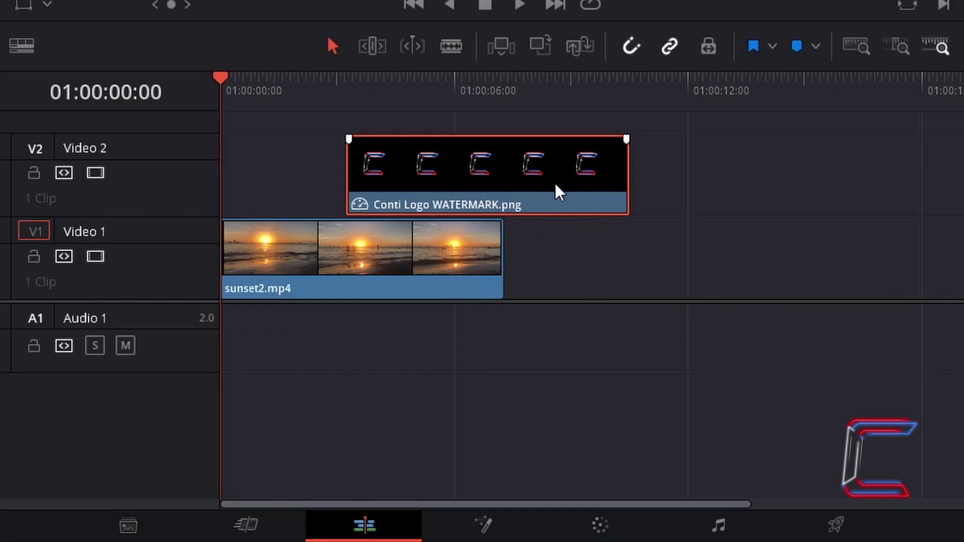
Drop the watermark onto V1 after sunset2.mp4 with a gap, deselect, and scrub the playhead.
mouse_move(555, 185)
left_mouse_down()
mouse_move(800, 301)
mouse_move(850, 297)
left_mouse_up()
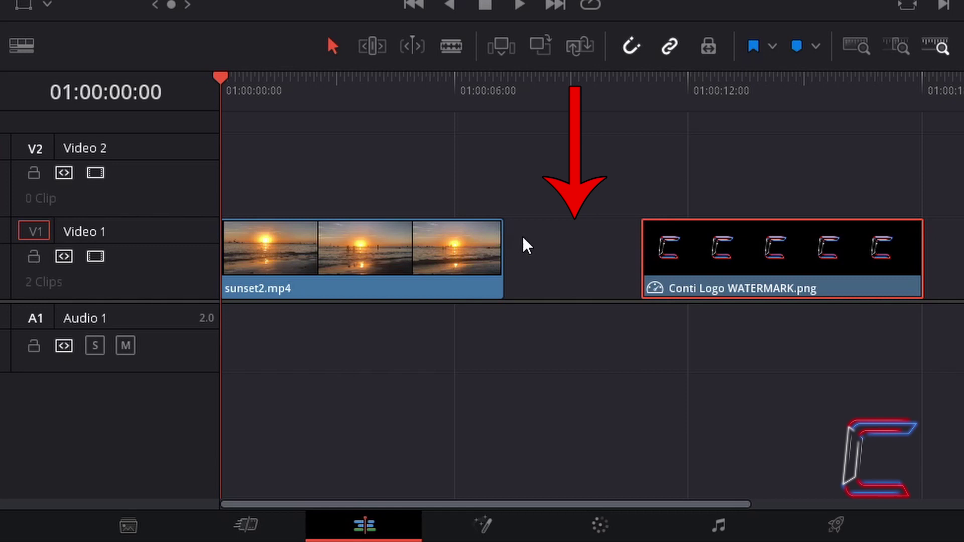
left_click(542, 249)
left_click(471, 161)
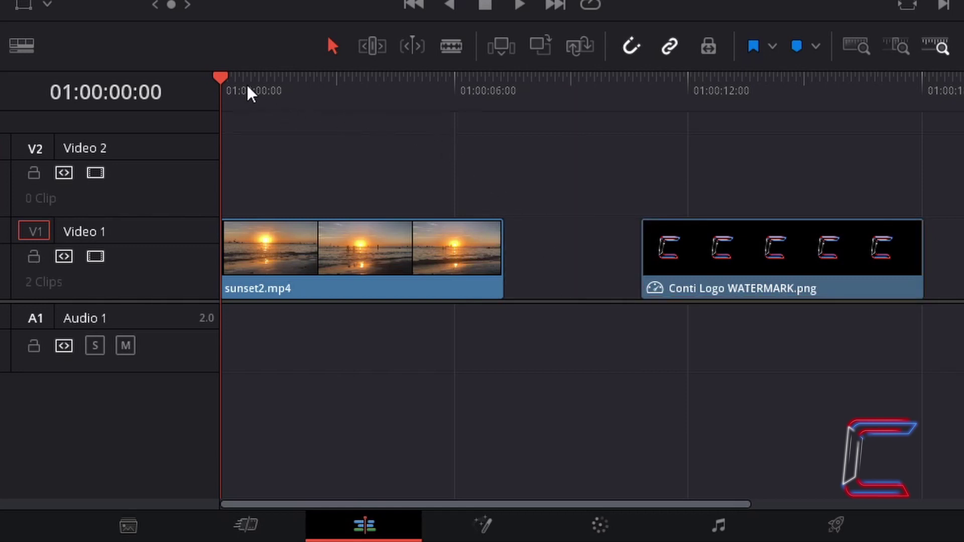
left_click_drag(241, 84, 586, 127)
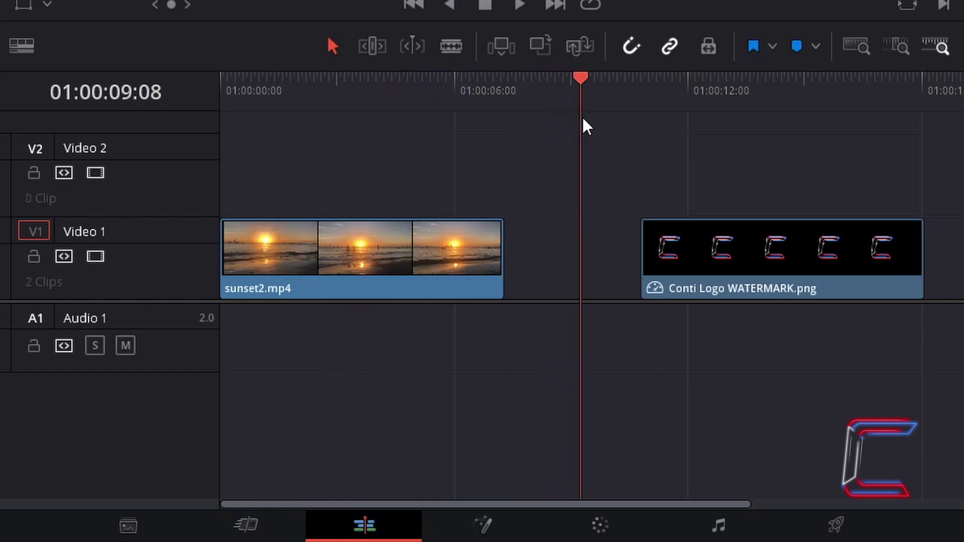
After a visit to the Fusion page, drag the watermark back onto V2 above sunset2.mp4.
left_click(507, 527)
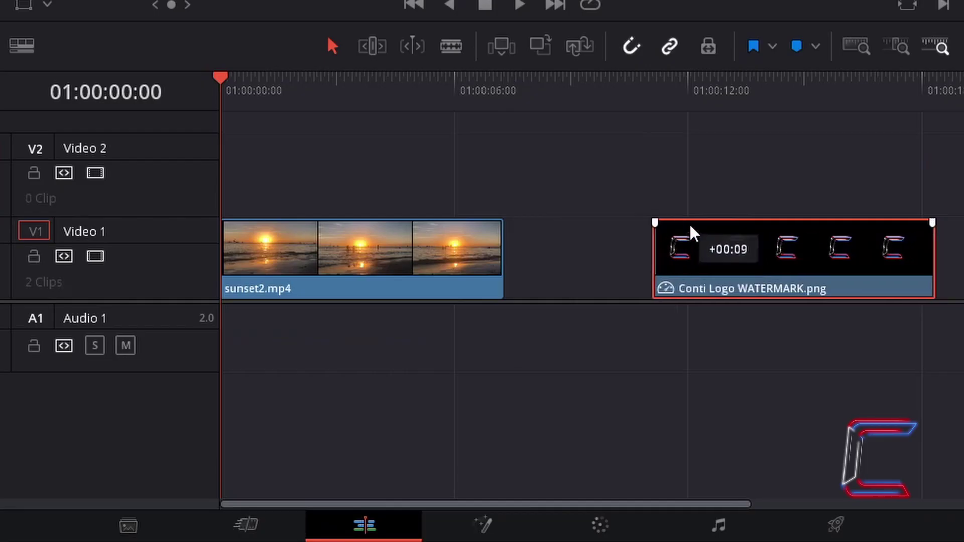
left_click_drag(693, 231, 259, 182)
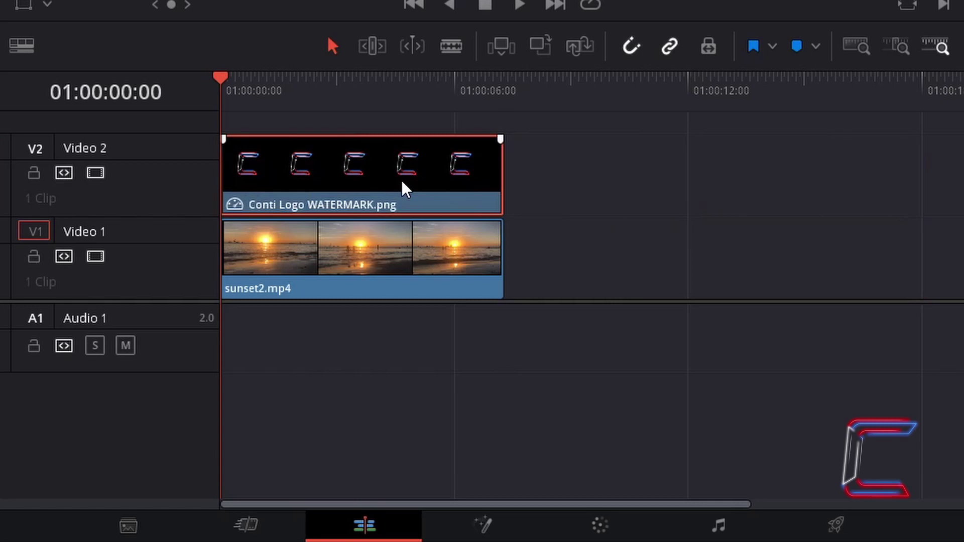
left_click(321, 250)
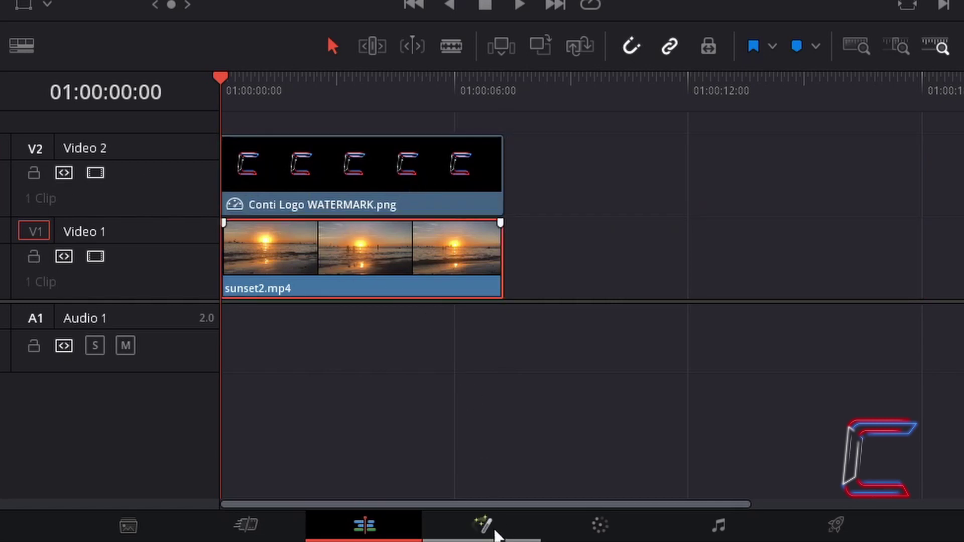
left_click(603, 234)
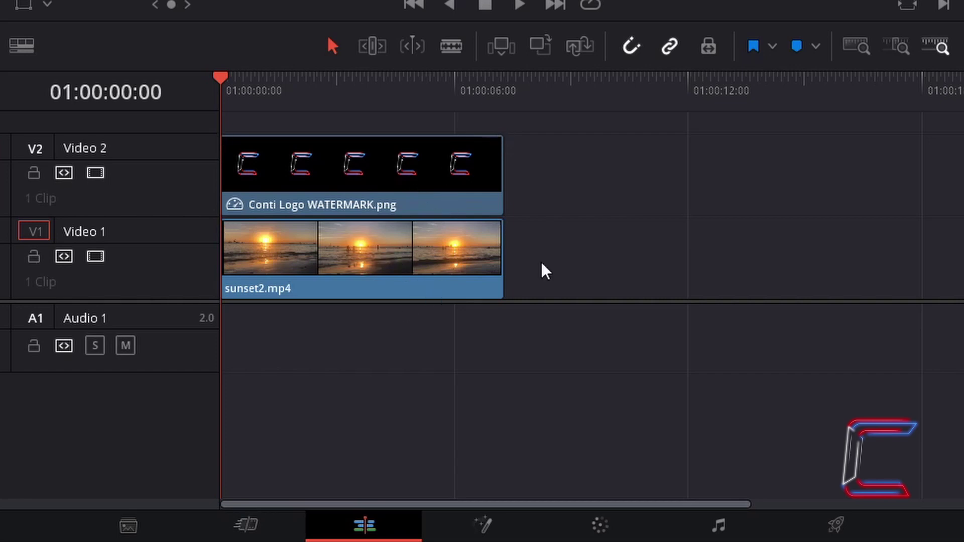
right_click(394, 265)
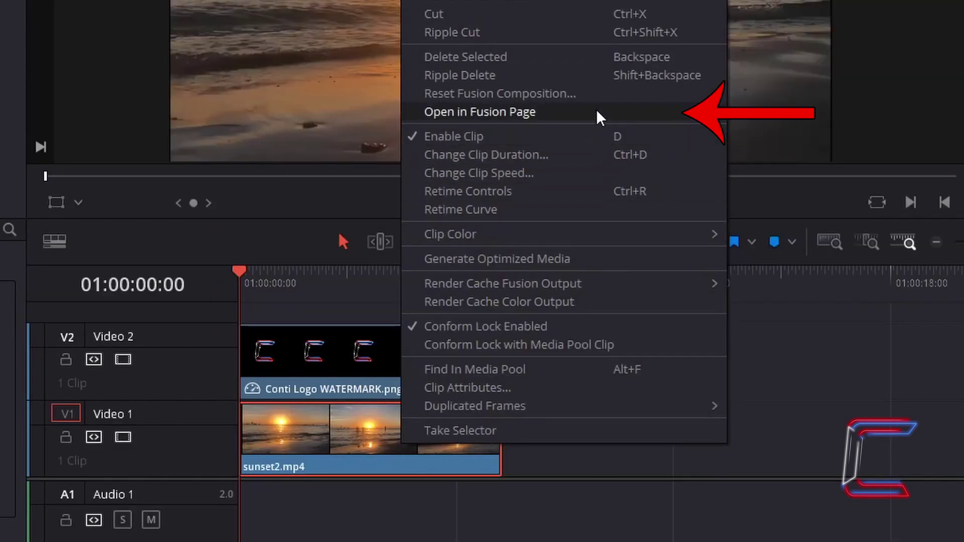
left_click(597, 115)
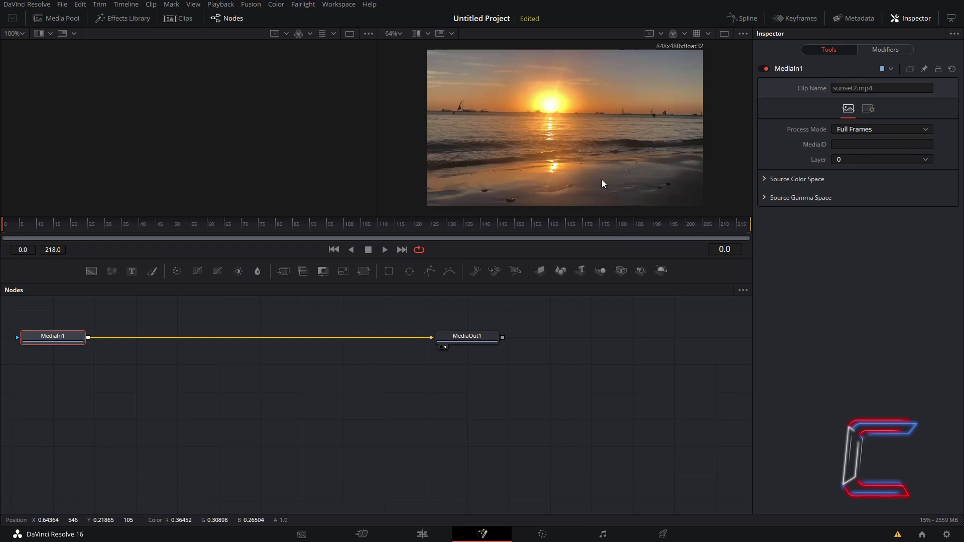
left_click(420, 534)
right_click(446, 407)
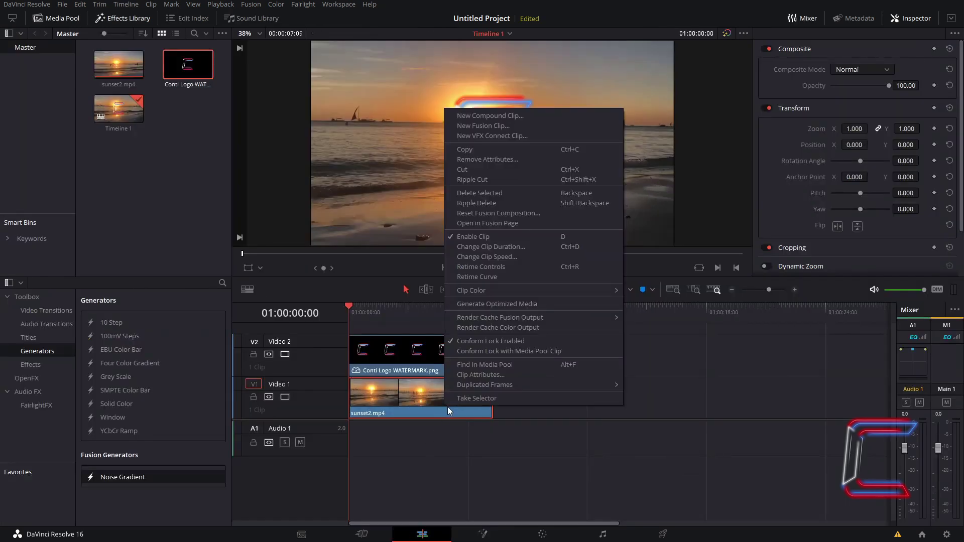
left_click(543, 226)
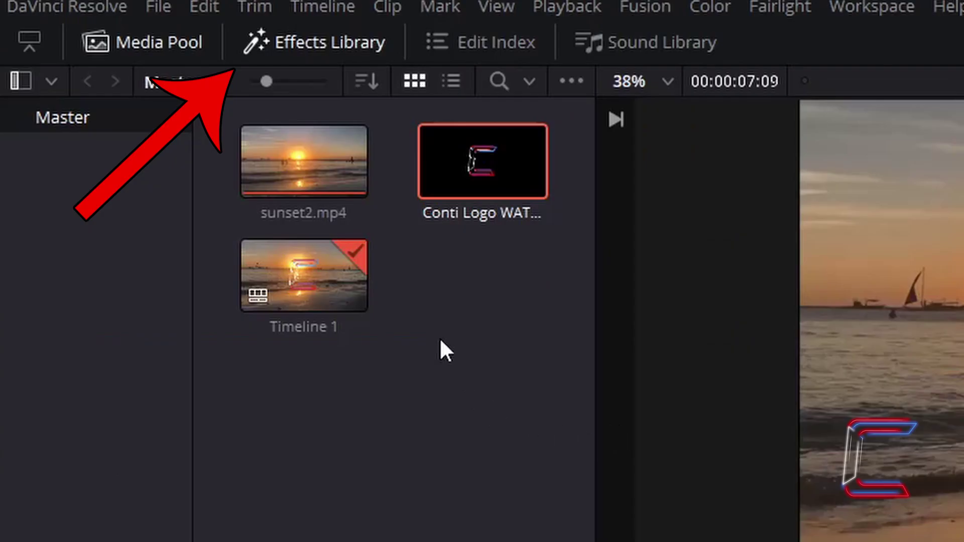
Add a Solid Color generator on V2 and extend it to sunset2.mp4's length.
left_click(343, 52)
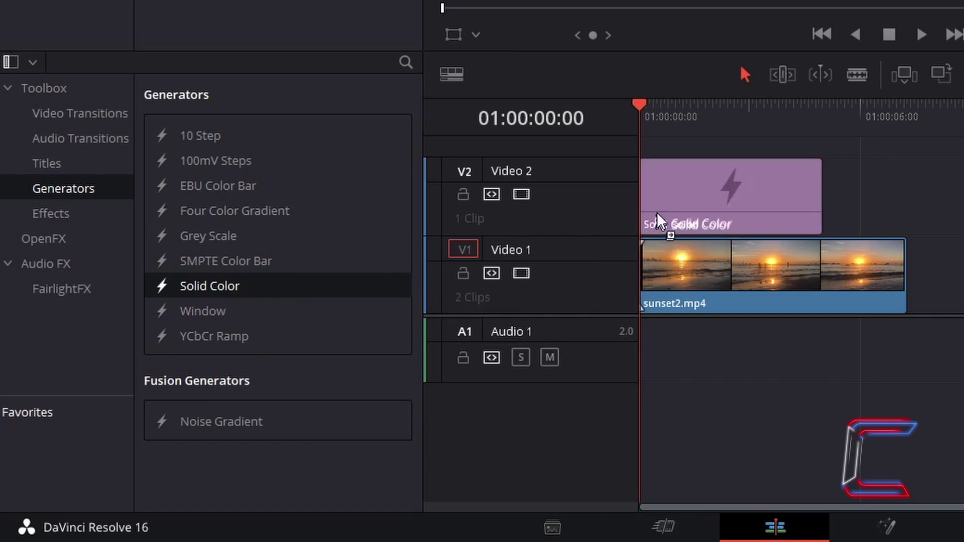
left_click_drag(271, 296, 651, 216)
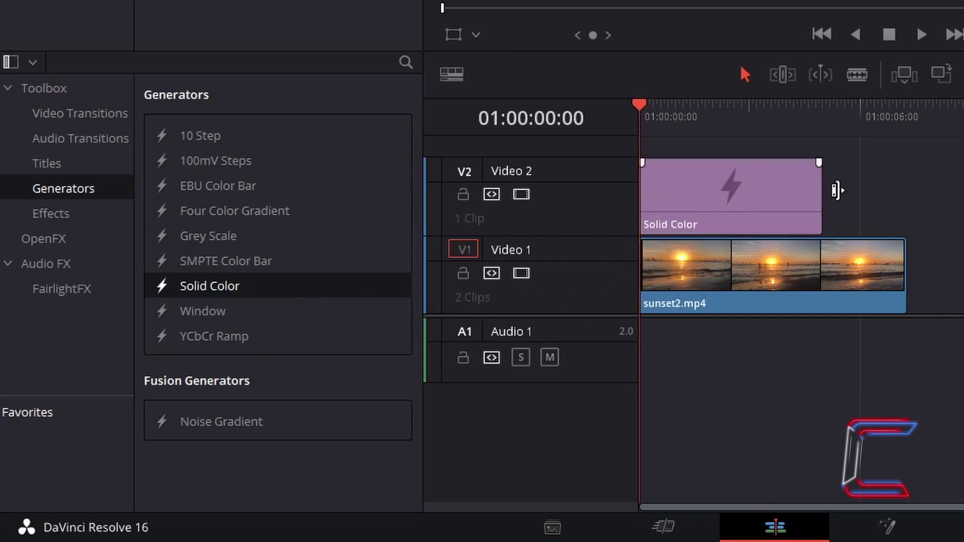
left_click_drag(822, 192, 904, 197)
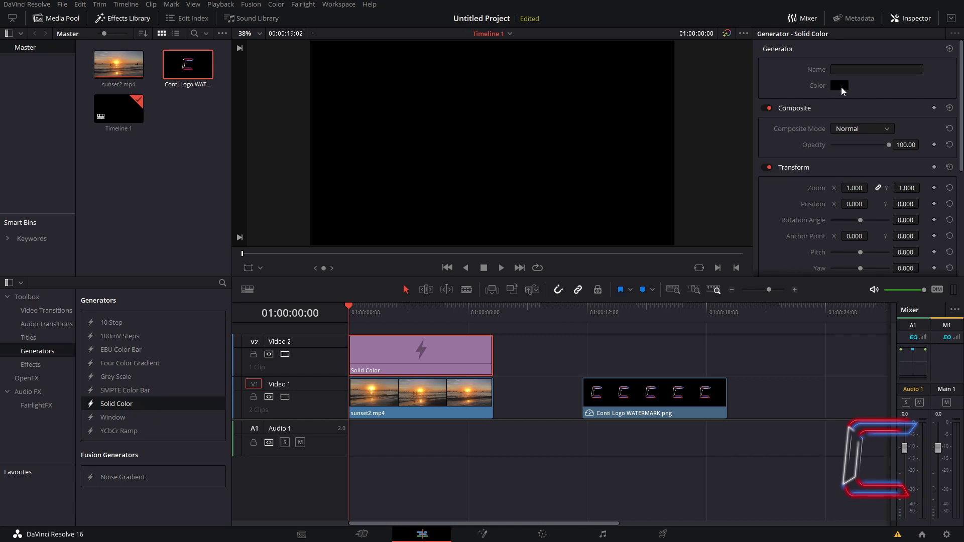
Make the Solid Color a bright blue with Lighten composite mode.
left_click(839, 86)
left_click(505, 166)
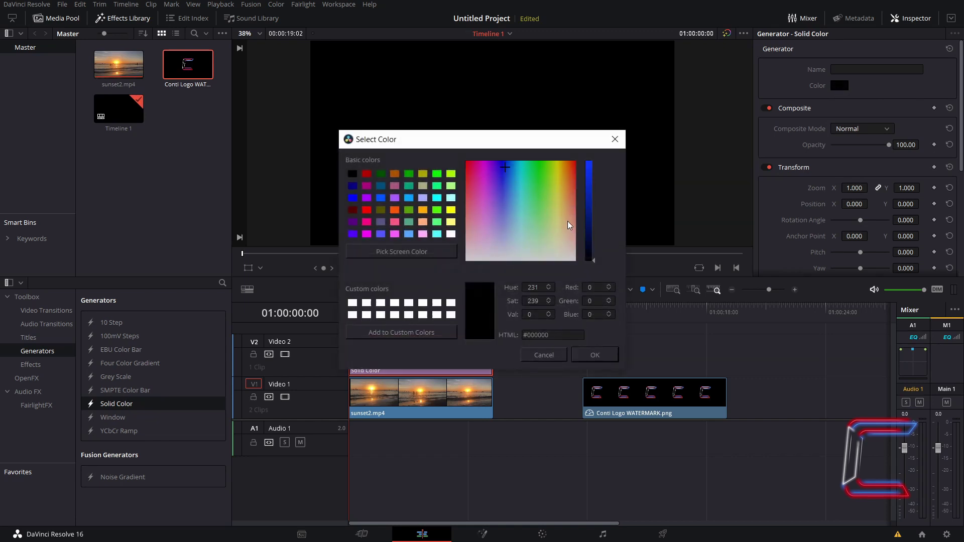
left_click_drag(586, 226, 585, 185)
left_click(595, 355)
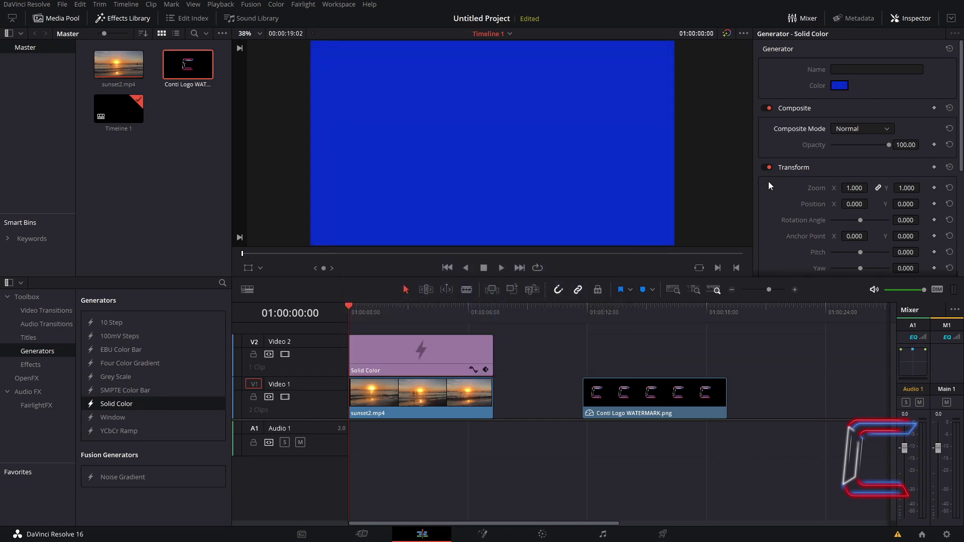
left_click(849, 127)
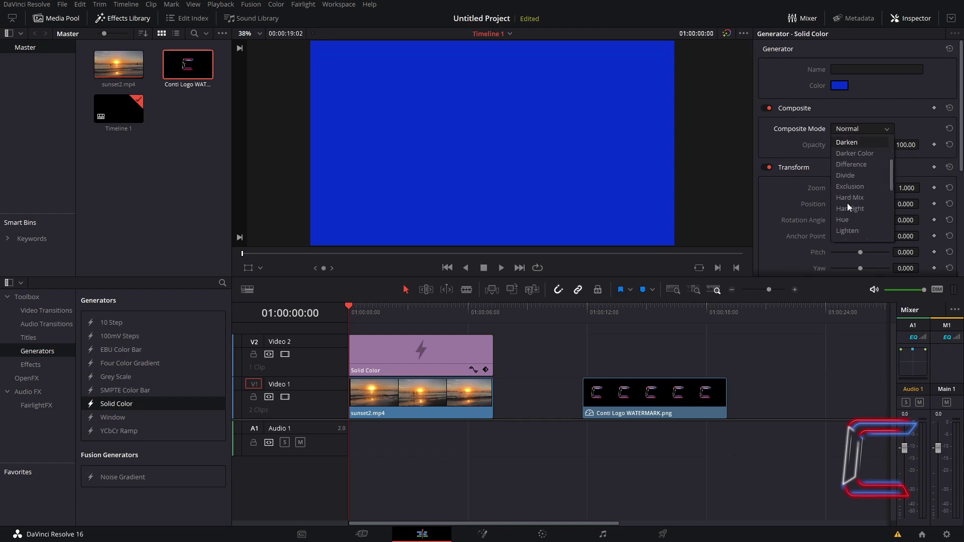
scroll(847, 202, "up", 5)
left_click(859, 164)
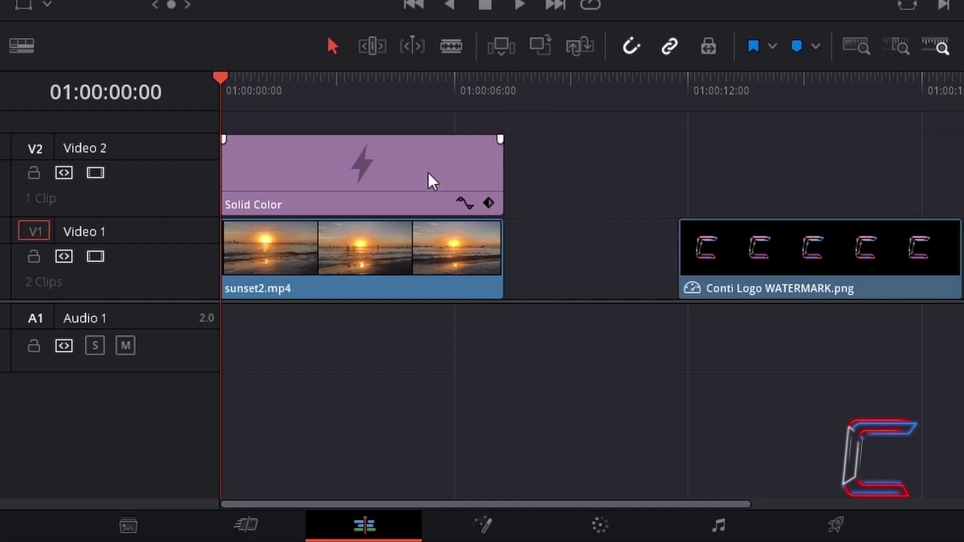
Select the Solid Color and sunset2.mp4 clips together and create Compound Clip 1 from them.
right_click(428, 181)
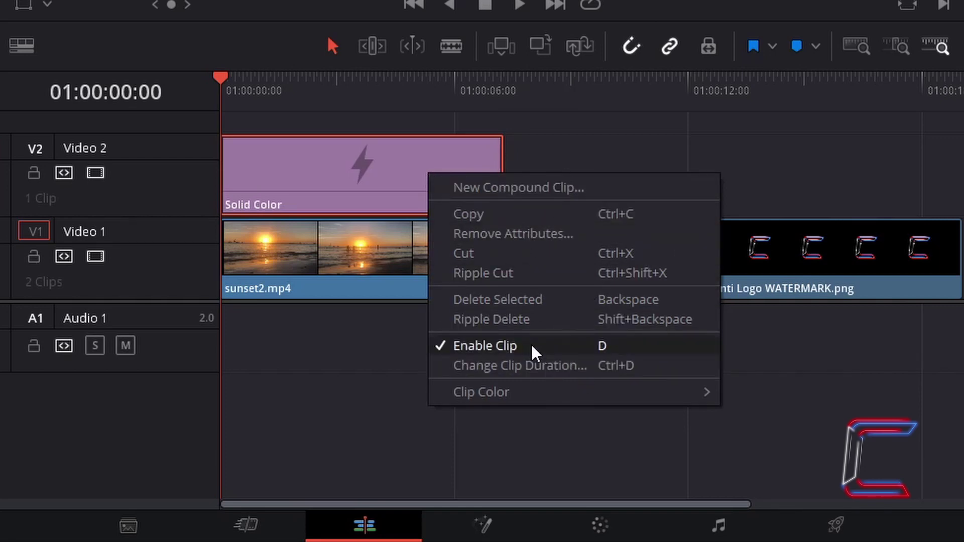
left_click(583, 161)
left_click_drag(583, 162, 389, 264)
right_click(389, 264)
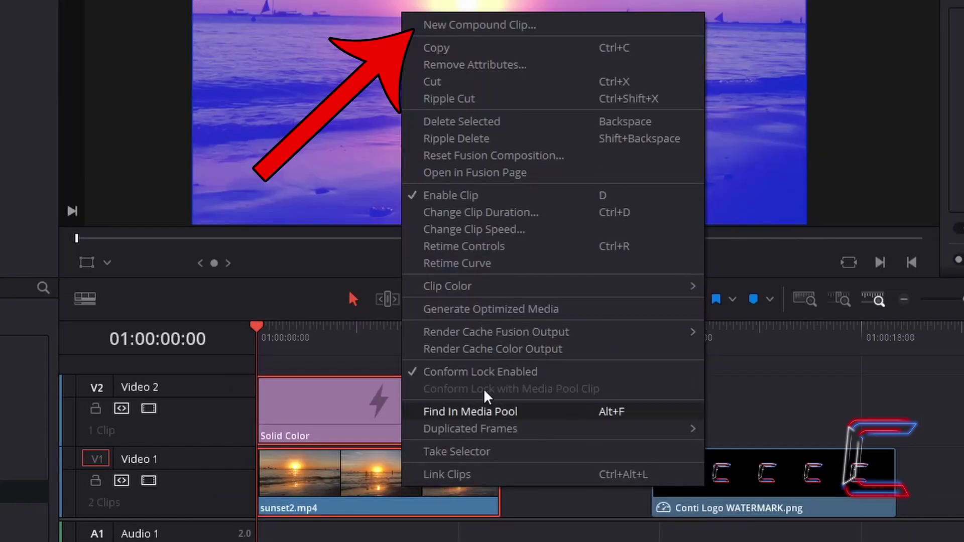
left_click(552, 28)
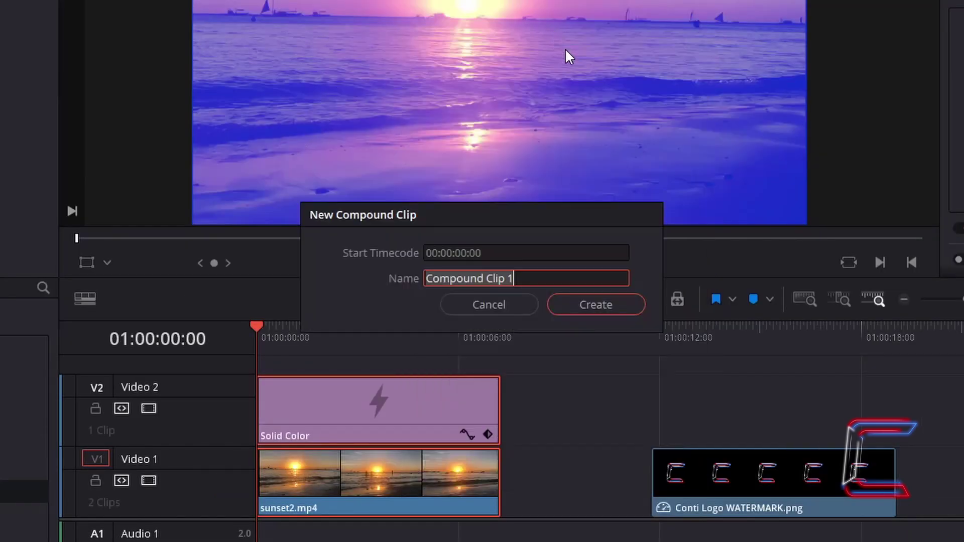
left_click(627, 306)
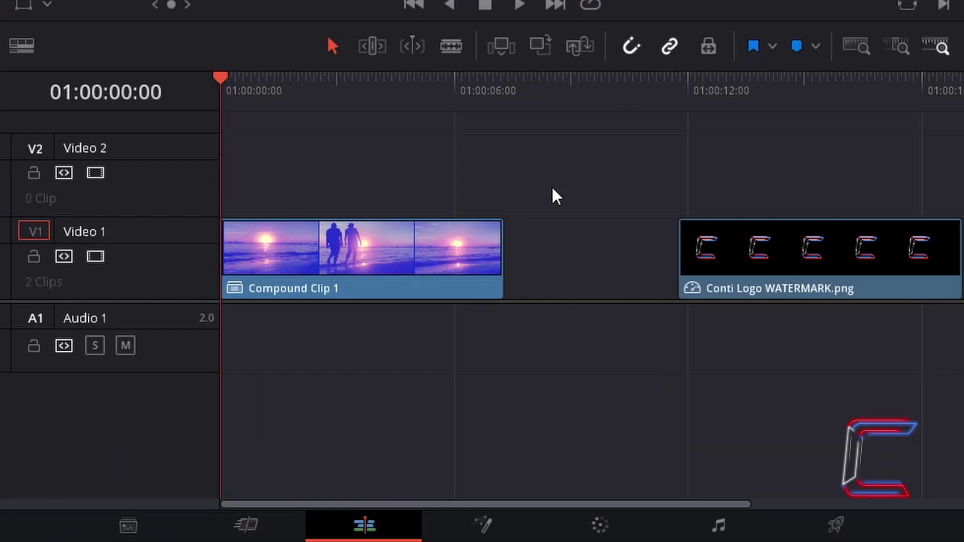
Open Compound Clip 1 in the Fusion page from its right-click menu.
right_click(417, 254)
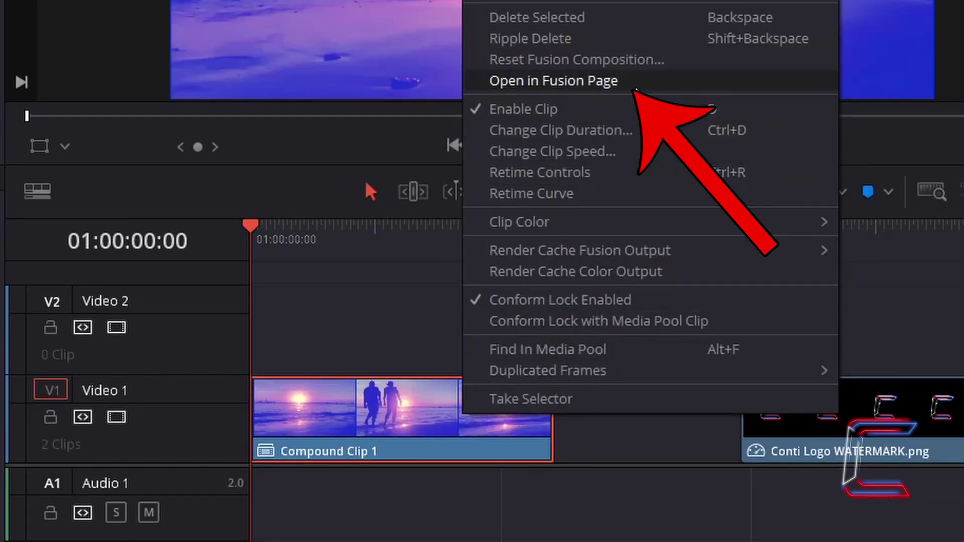
left_click(633, 82)
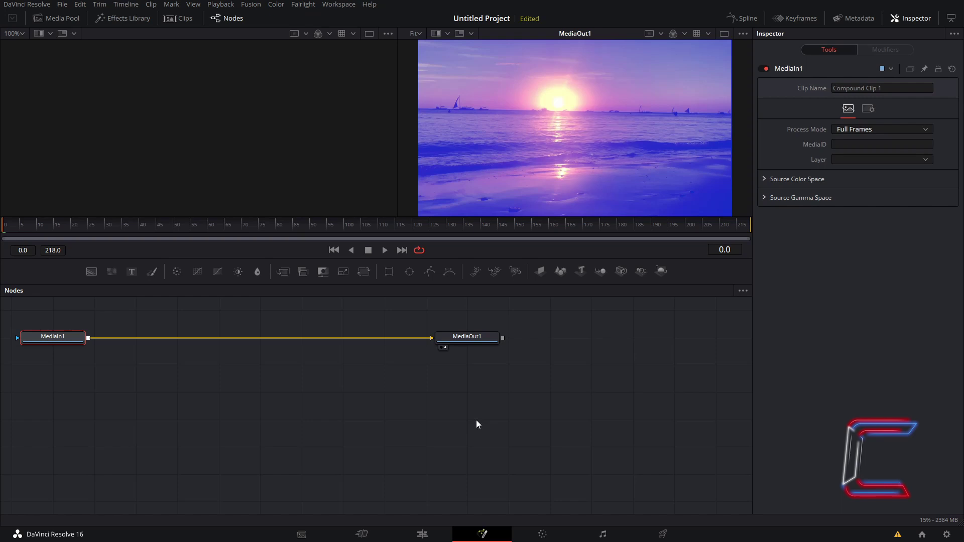